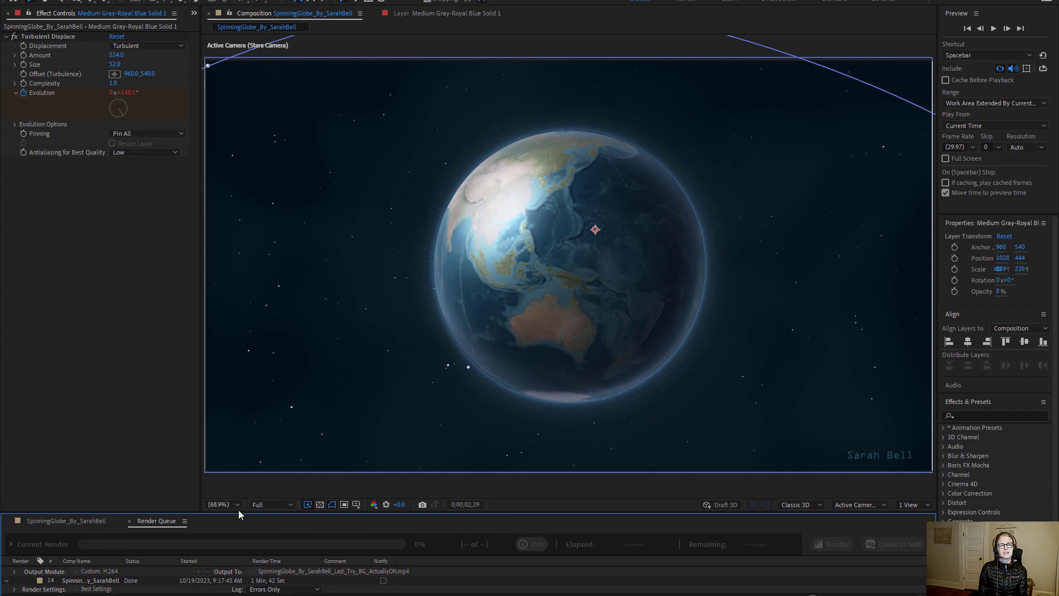
# Step: Scrub the globe timeline to around 13 seconds and back, then play the spinning globe
pyautogui.moveTo(486, 542)
pyautogui.mouseDown()
pyautogui.moveTo(464, 543)
pyautogui.moveTo(641, 540)
pyautogui.mouseUp()
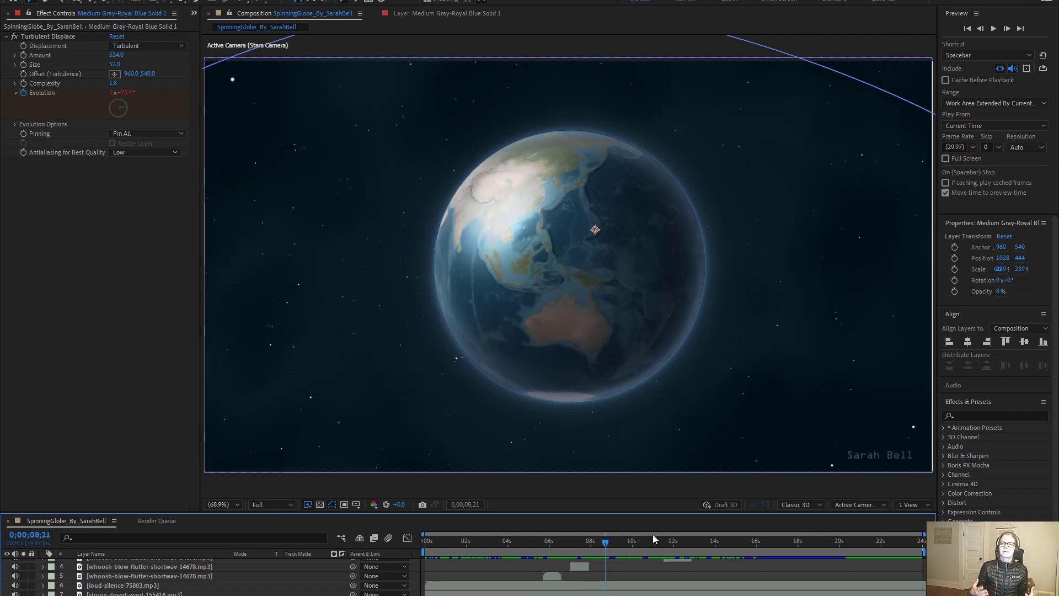
pyautogui.click(699, 543)
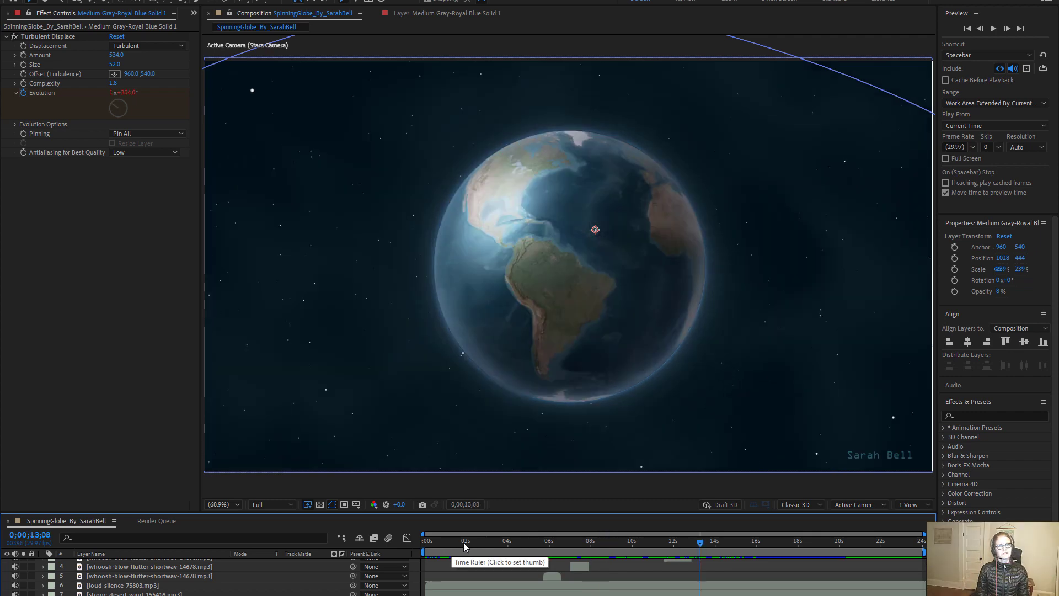
pyautogui.moveTo(456, 542); pyautogui.dragTo(445, 543)
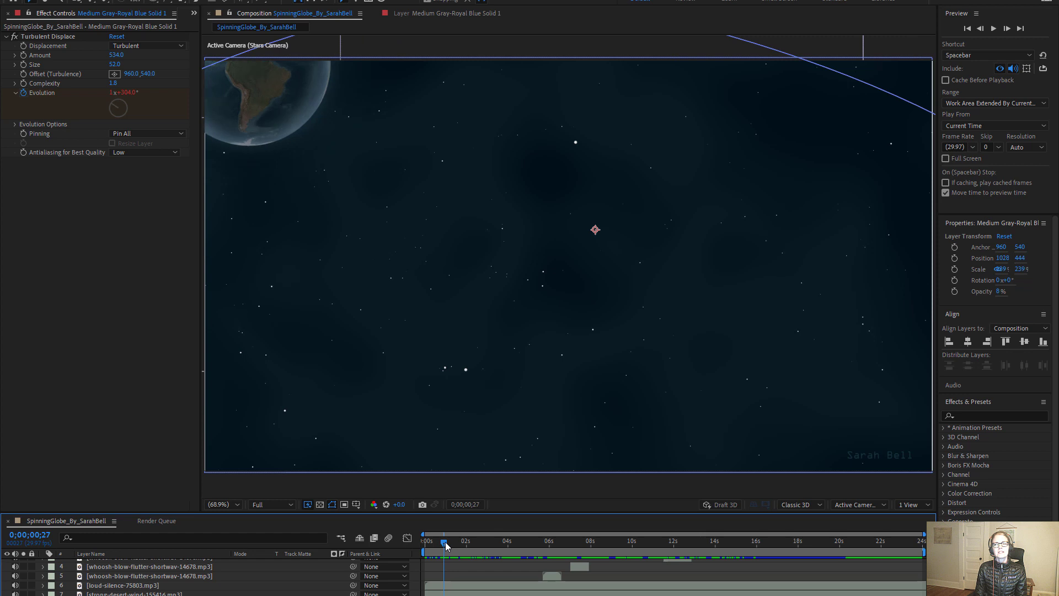
pyautogui.press('space')
pyautogui.click(610, 230)
pyautogui.moveTo(471, 542); pyautogui.dragTo(527, 544)
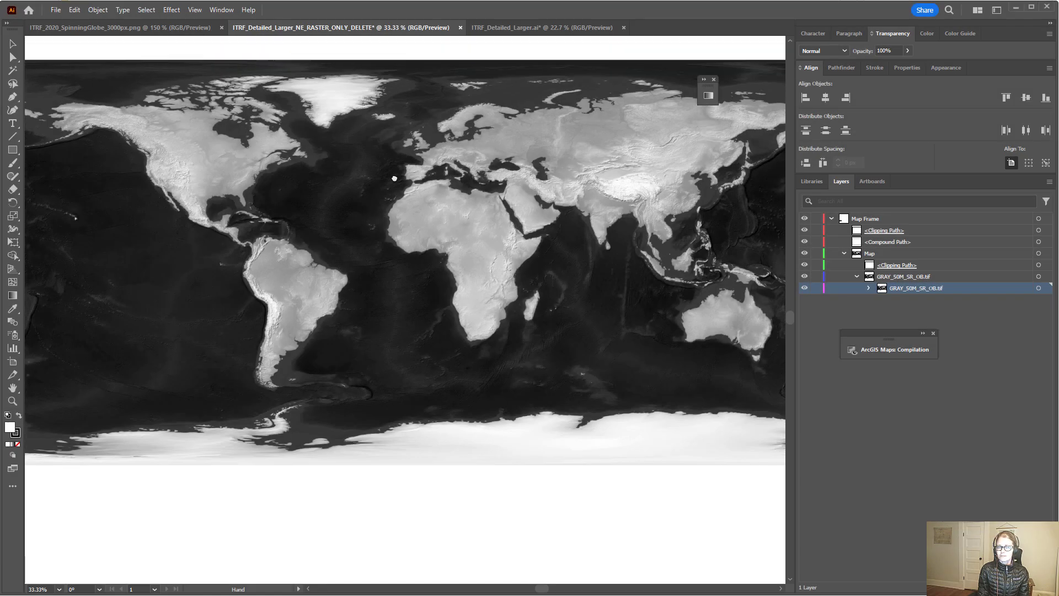
# Step: Bring ITRF_Detailed_Larger.ai forward, move the ArcGIS Maps panel aside, and pan the colour map
pyautogui.moveTo(394, 177)
pyautogui.mouseDown()
pyautogui.moveTo(277, 214)
pyautogui.moveTo(356, 210)
pyautogui.mouseUp()
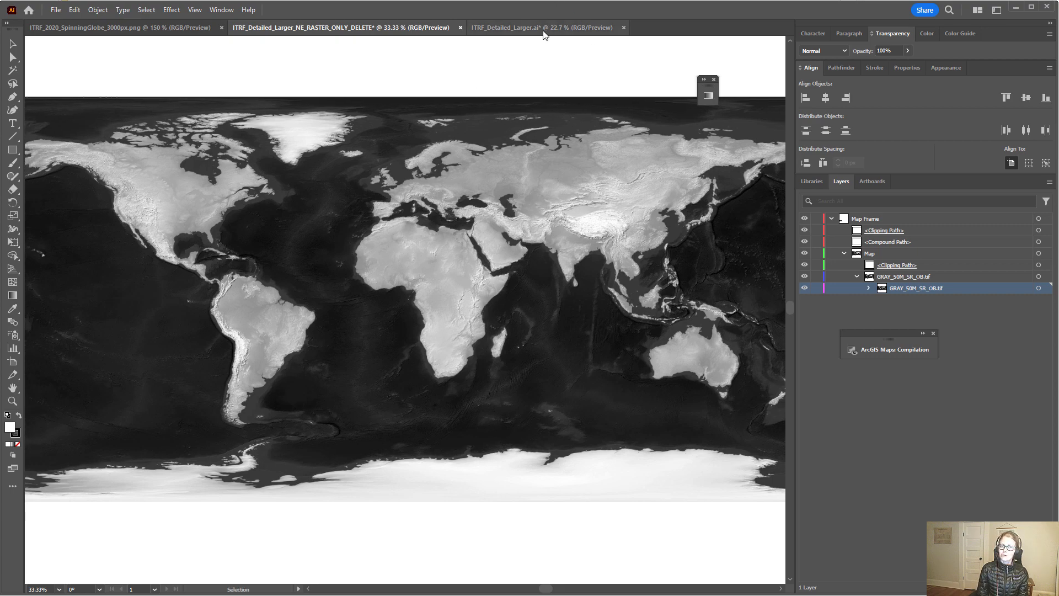
pyautogui.click(543, 28)
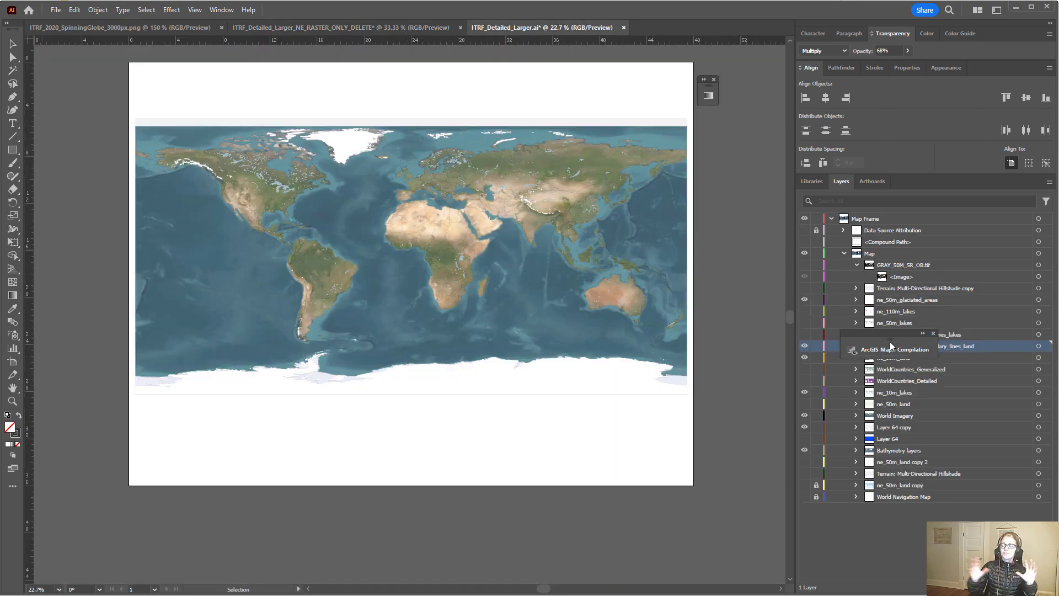
pyautogui.moveTo(890, 341); pyautogui.dragTo(921, 562)
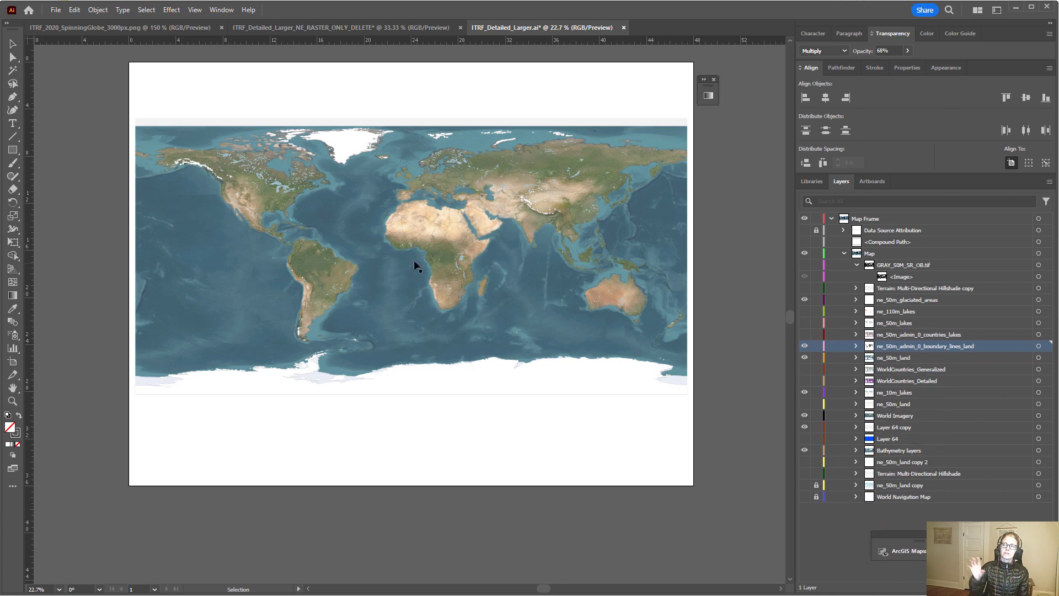
pyautogui.scroll(1, 435, 256)
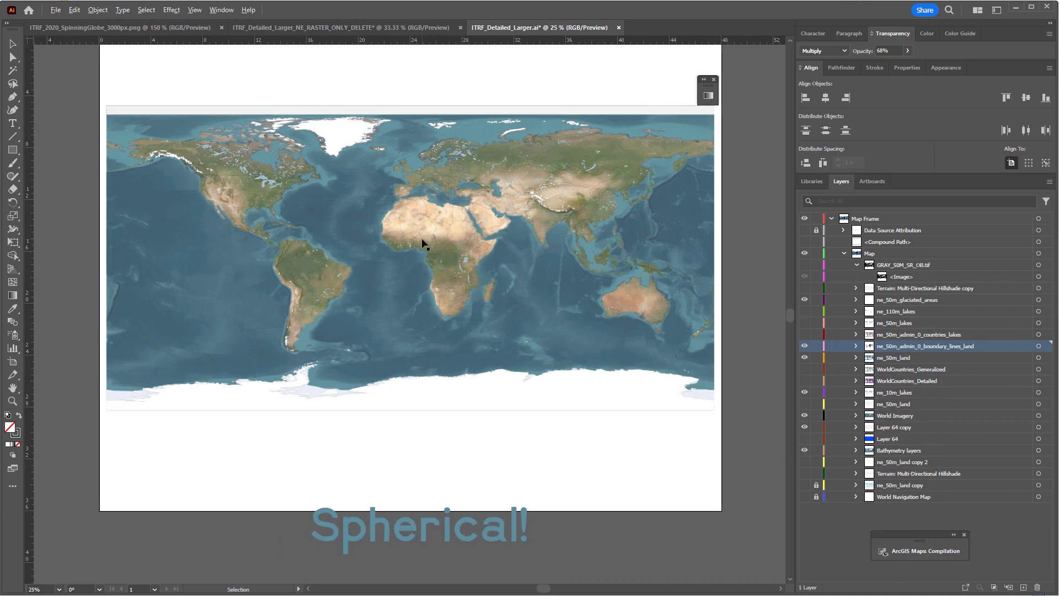
pyautogui.scroll(1, 423, 243)
pyautogui.moveTo(265, 234); pyautogui.dragTo(264, 236)
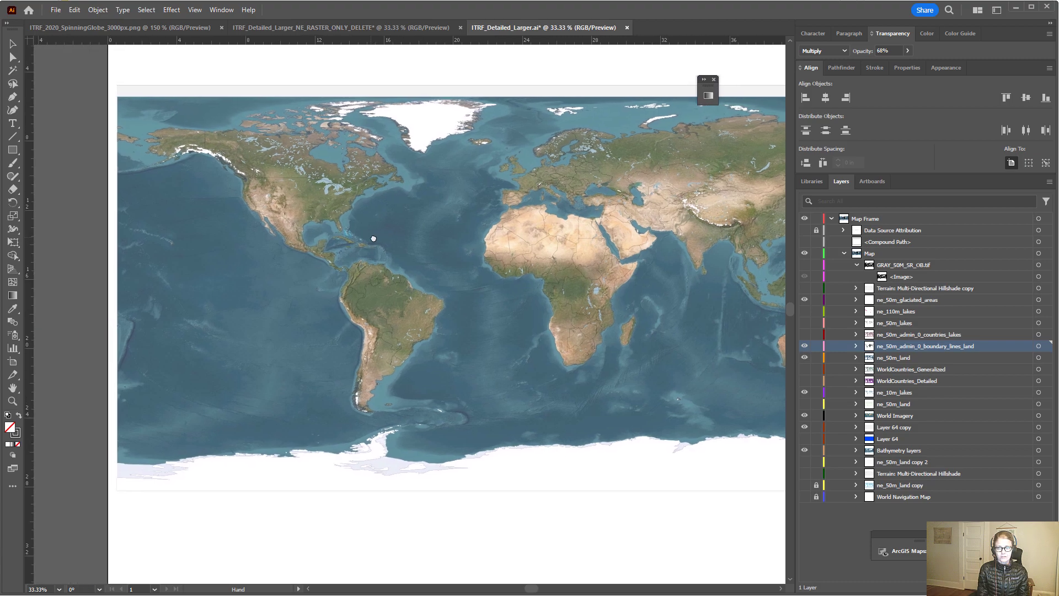